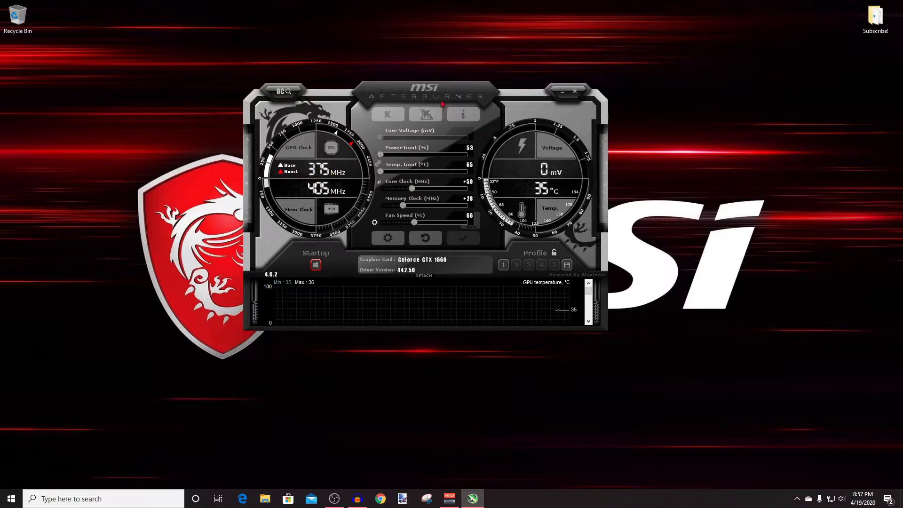
- Load overclocking profile 1 and apply it to the graphics card
drag(437, 95, 429, 85)
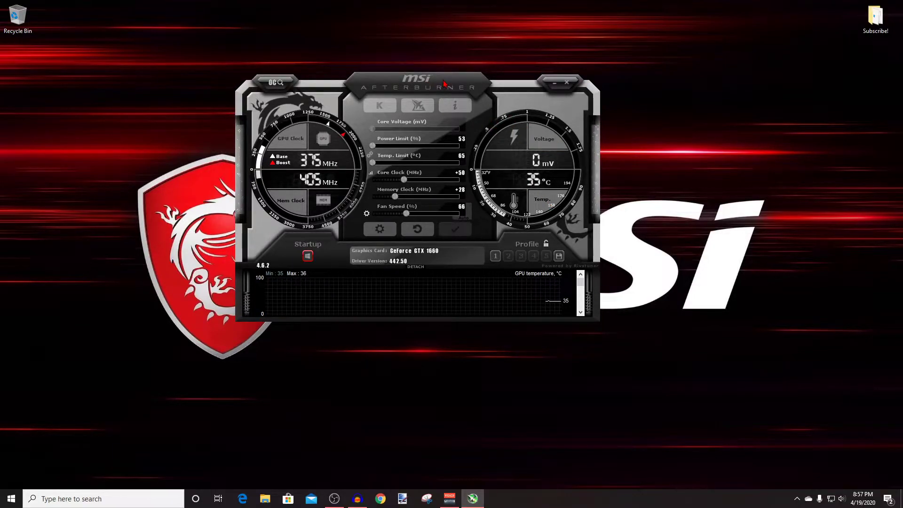
drag(444, 84, 506, 111)
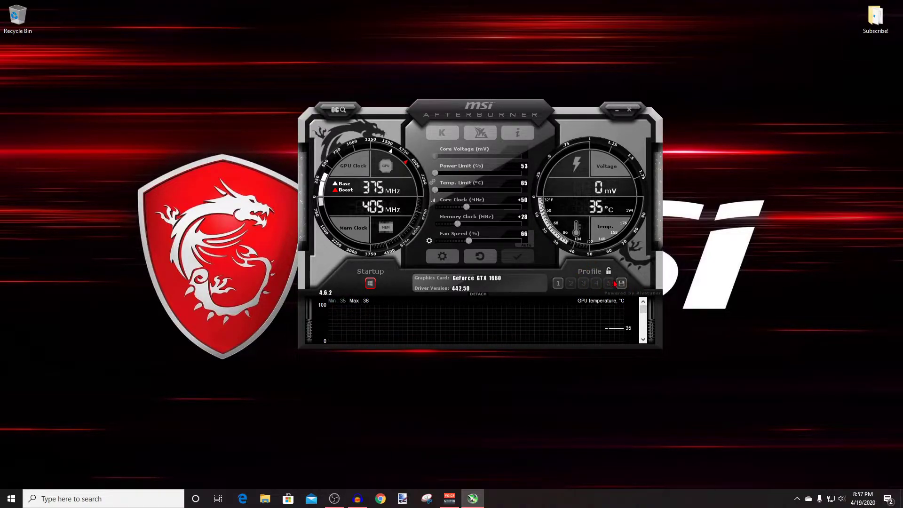
click(559, 283)
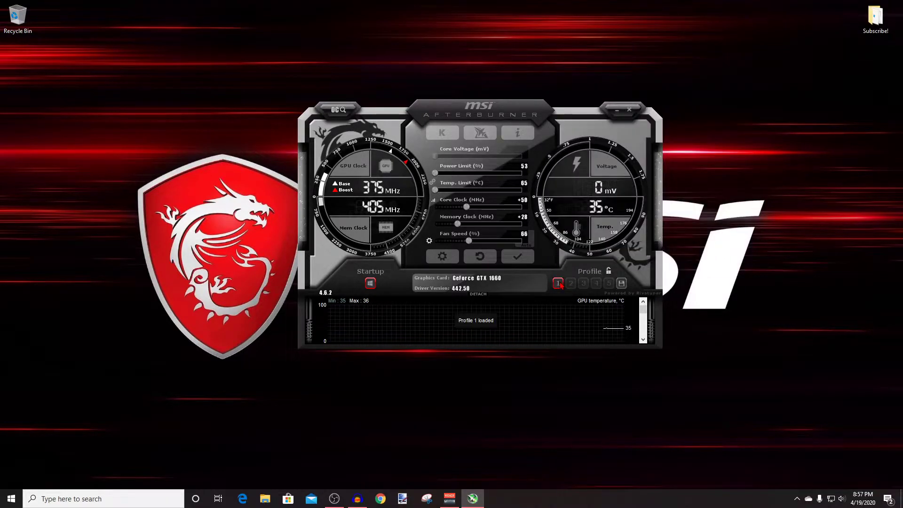
click(519, 263)
mouse_move(508, 108)
mouse_down()
mouse_move(511, 97)
mouse_move(513, 107)
mouse_up()
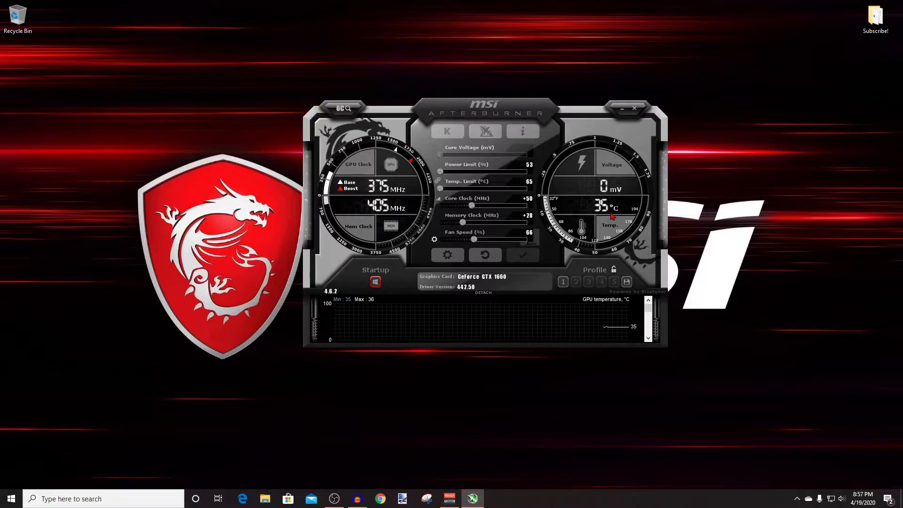
drag(533, 110, 539, 116)
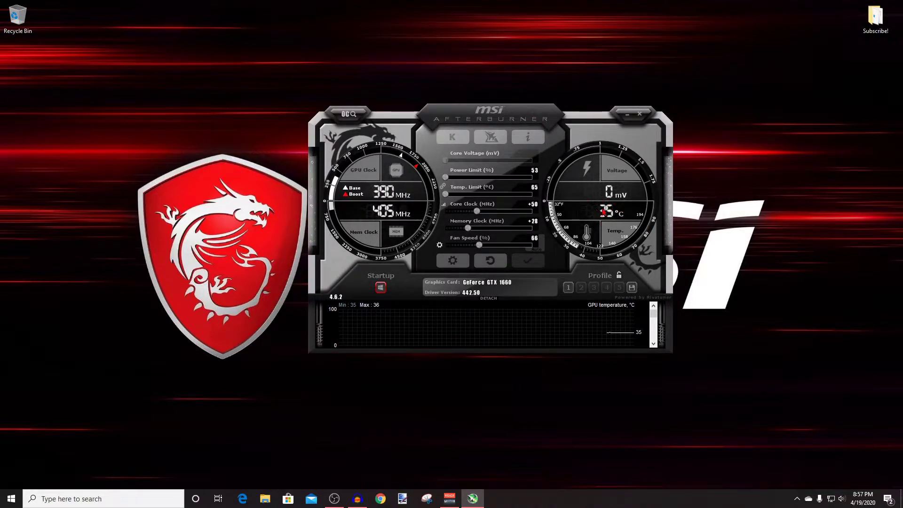
drag(504, 112, 515, 116)
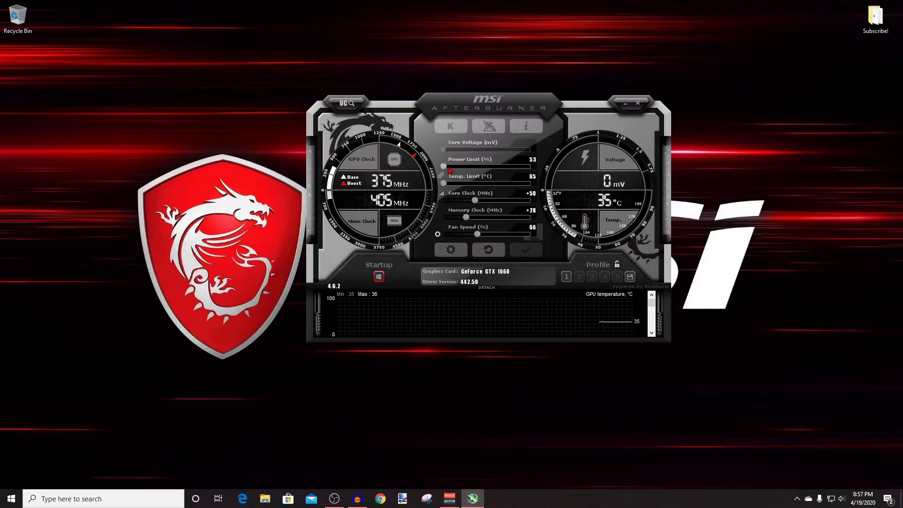
- Set the power limit to 56%, temperature limit to 67 °C, core clock to +58 MHz and memory clock to +39 MHz, and apply them
mouse_move(448, 171)
drag(445, 169, 448, 170)
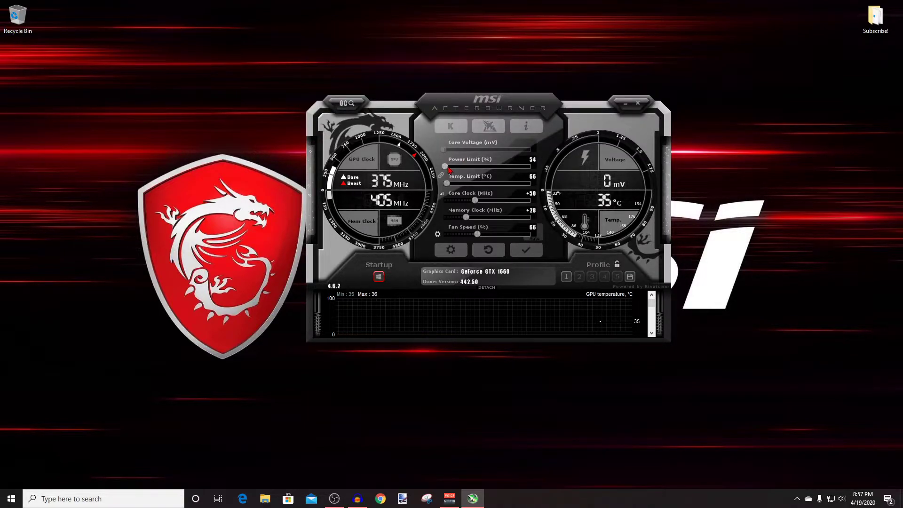
click(526, 250)
drag(450, 169, 452, 170)
drag(477, 201, 478, 203)
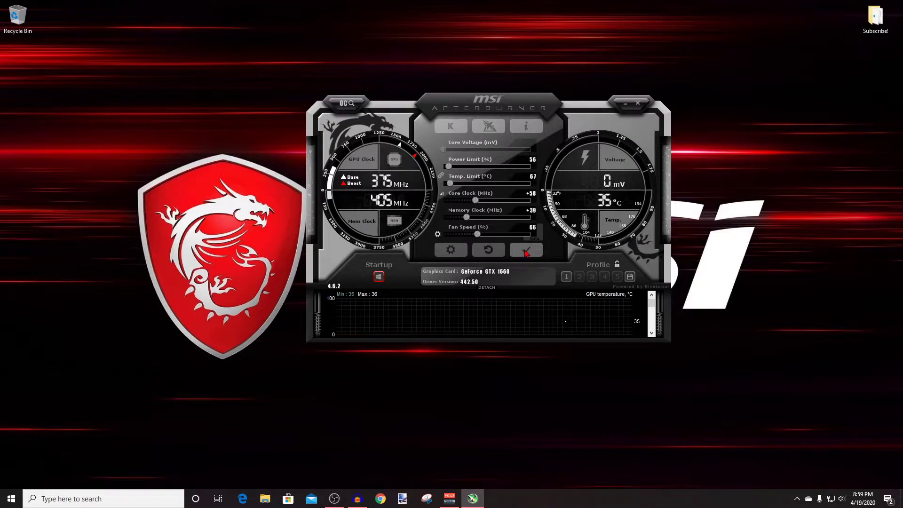
click(526, 253)
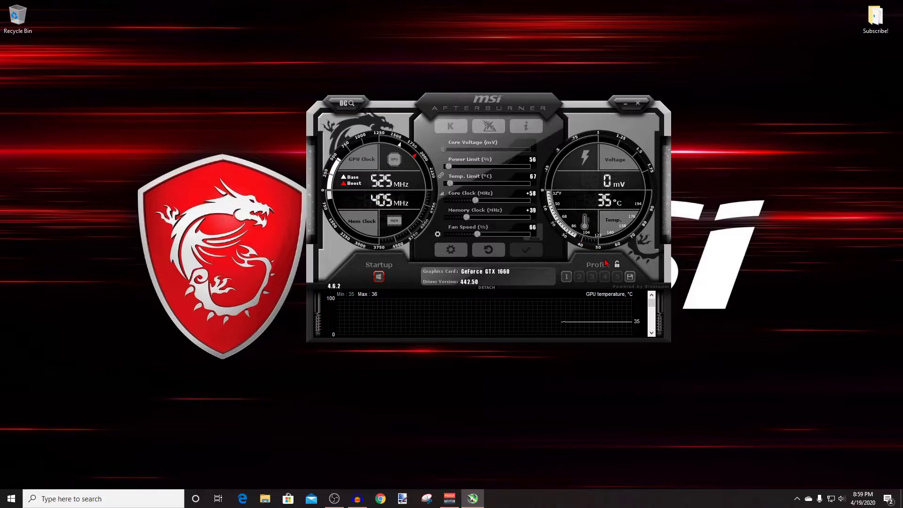
- Save the applied overclock settings to profile 1 and load that profile
click(631, 278)
click(567, 276)
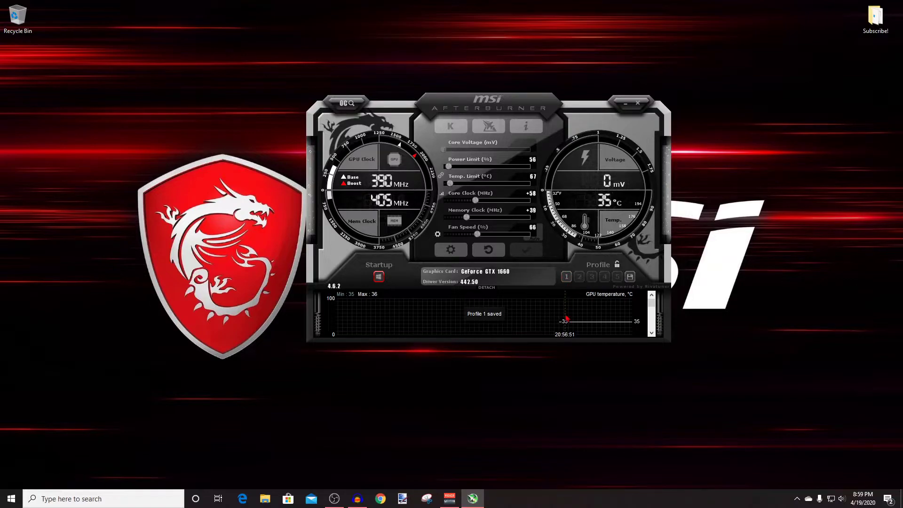
click(566, 277)
click(534, 253)
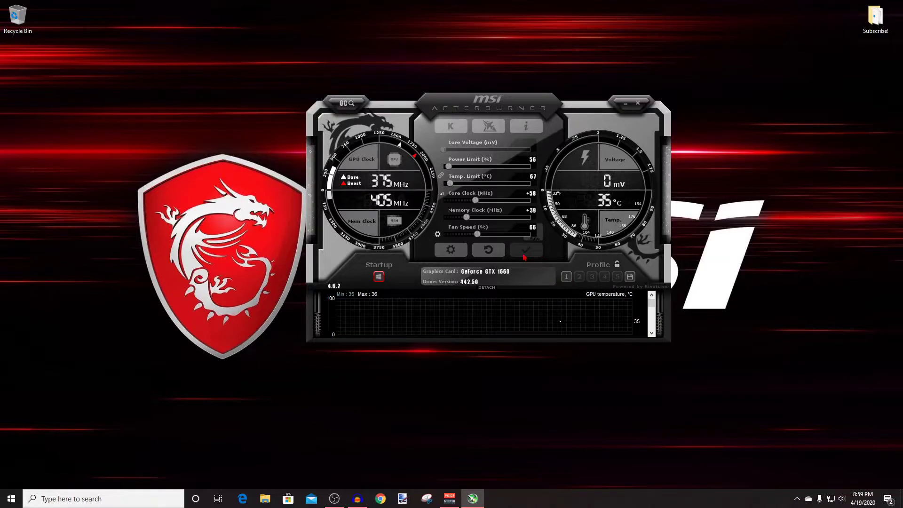
- Minimize Afterburner and launch MSI Kombustor from the desktop
drag(522, 106, 506, 104)
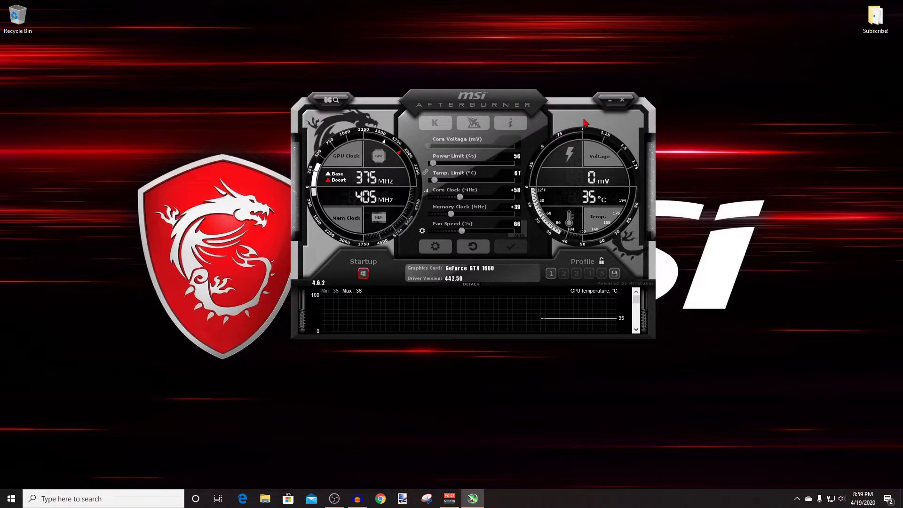
click(609, 102)
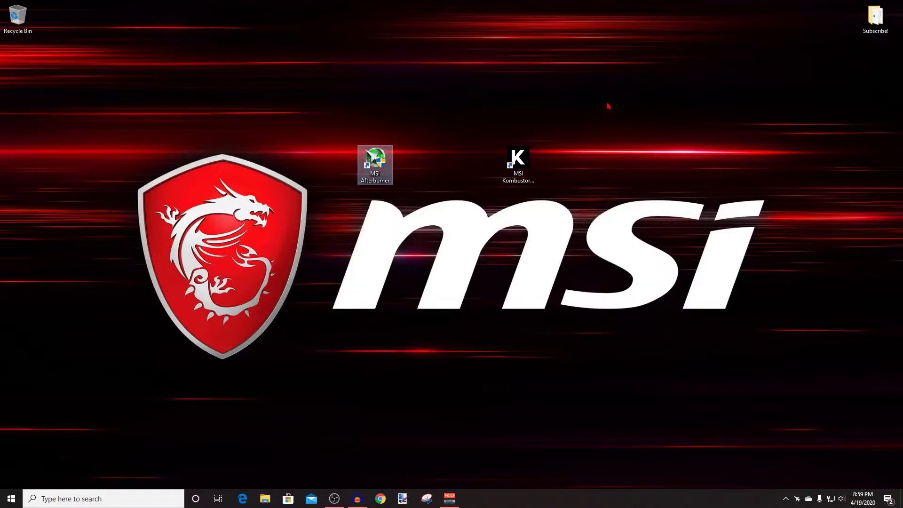
click(520, 164)
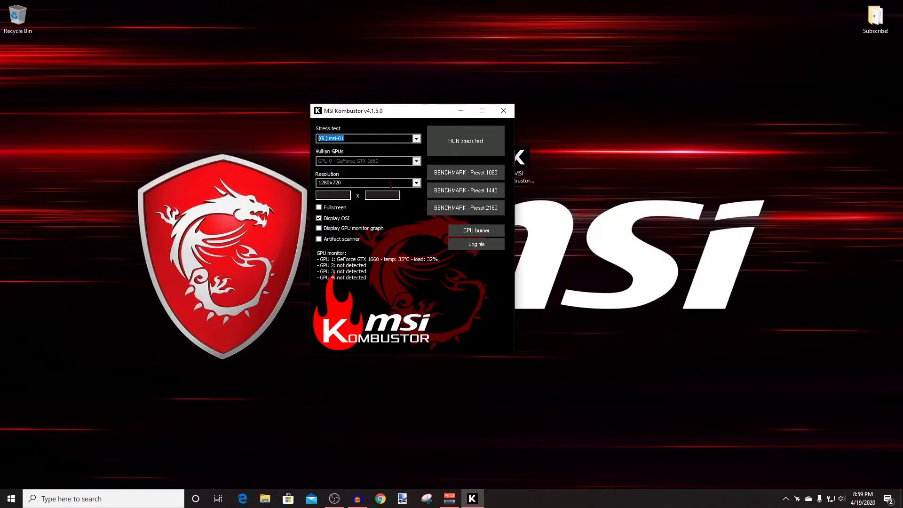
drag(404, 111, 263, 62)
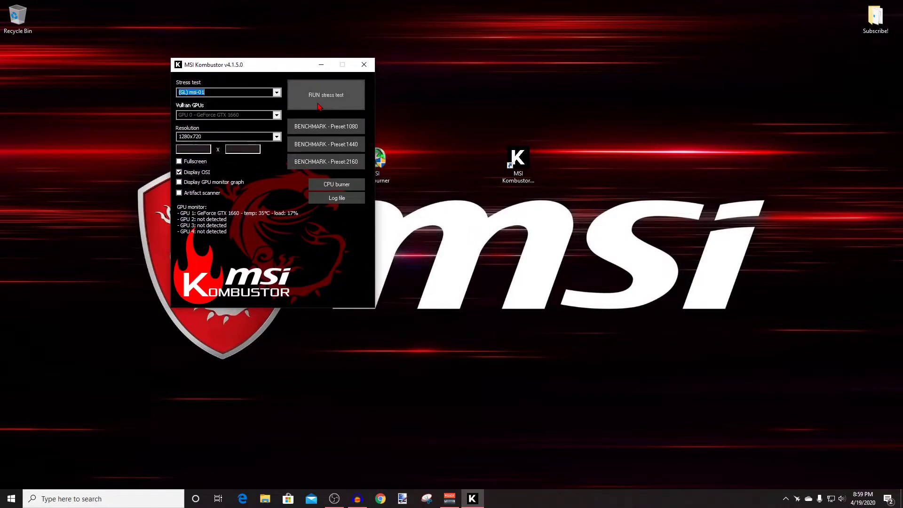
- Run the (GL) msi-01 stress test at 1280x720 and make its window slightly narrower
click(320, 107)
drag(442, 90, 318, 83)
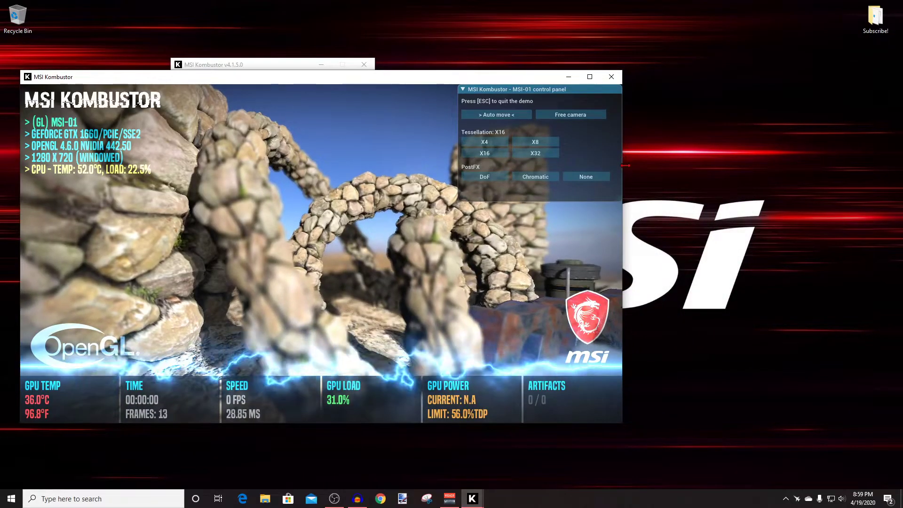
drag(502, 72, 500, 71)
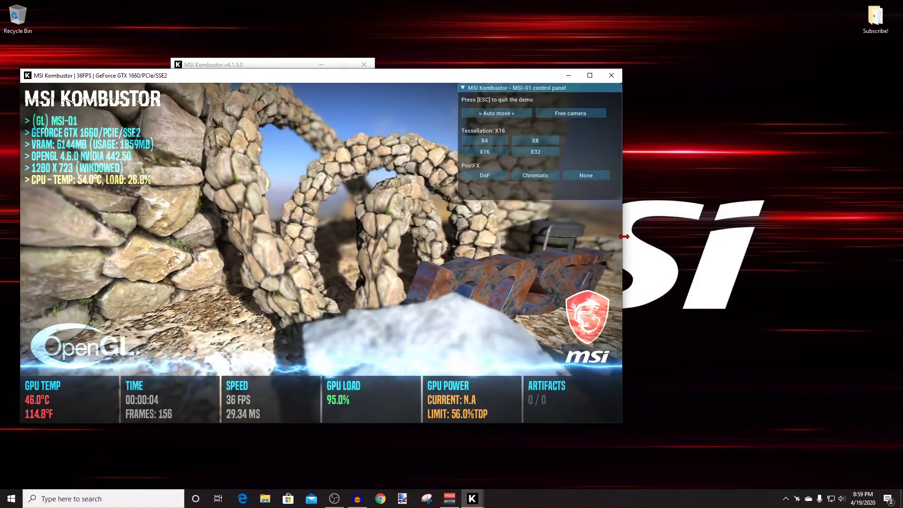
drag(624, 236, 608, 236)
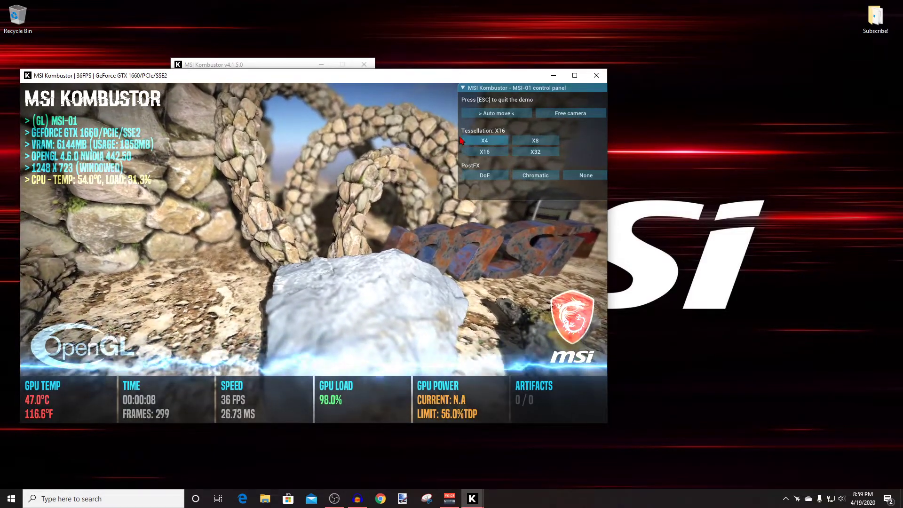
- Try the X4, X8 and X16 tessellation levels in the running stress test, ending on X8
click(526, 143)
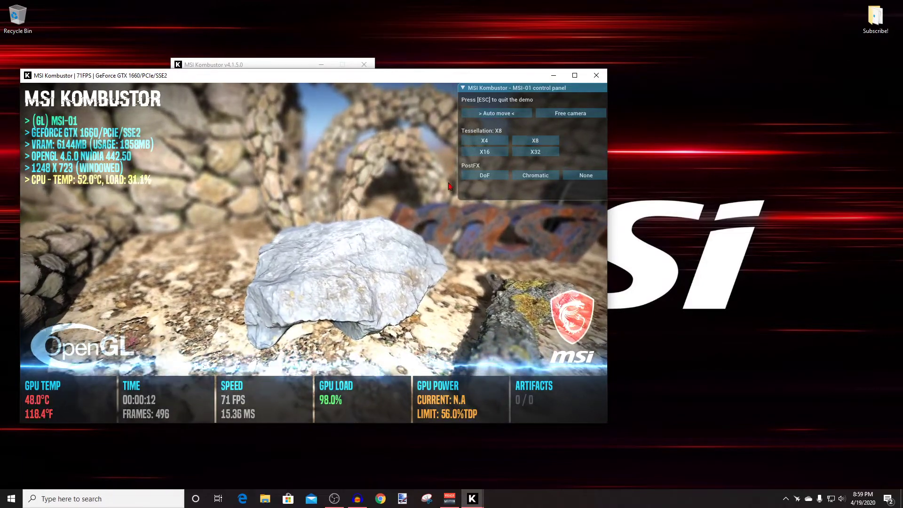
click(463, 141)
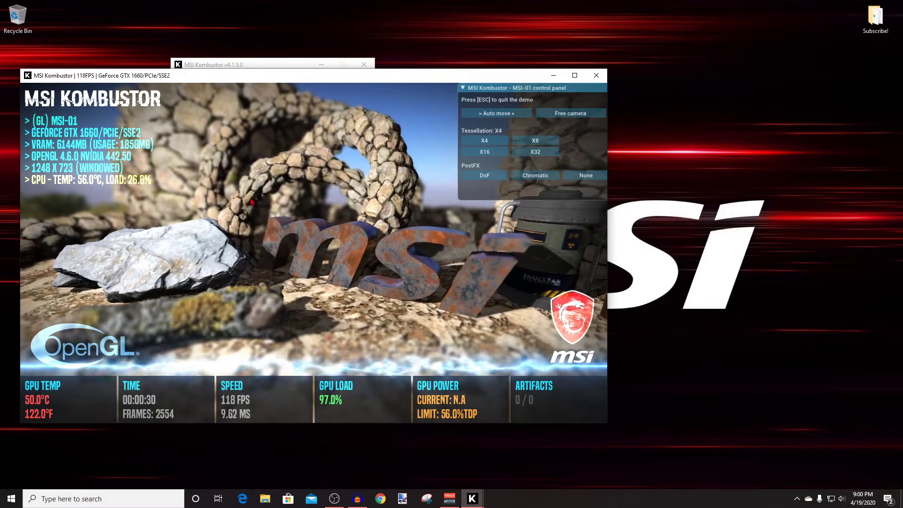
drag(347, 82, 334, 82)
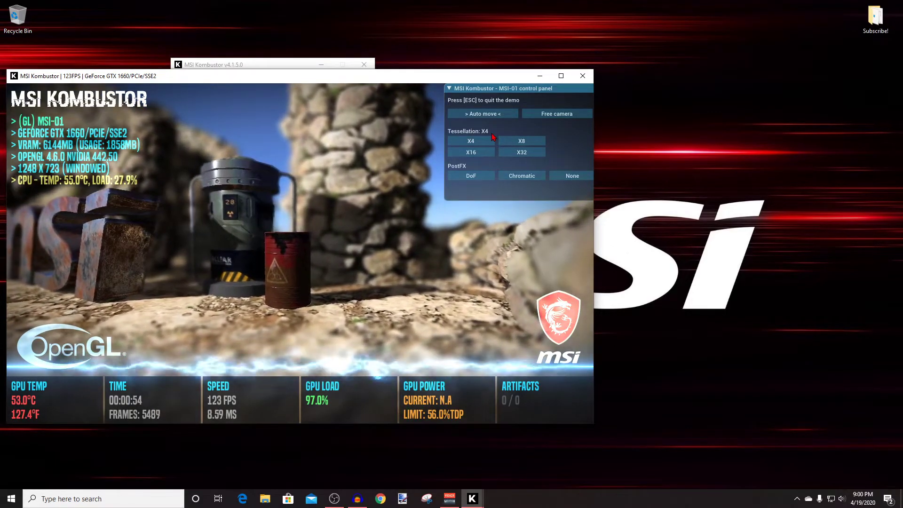
click(519, 142)
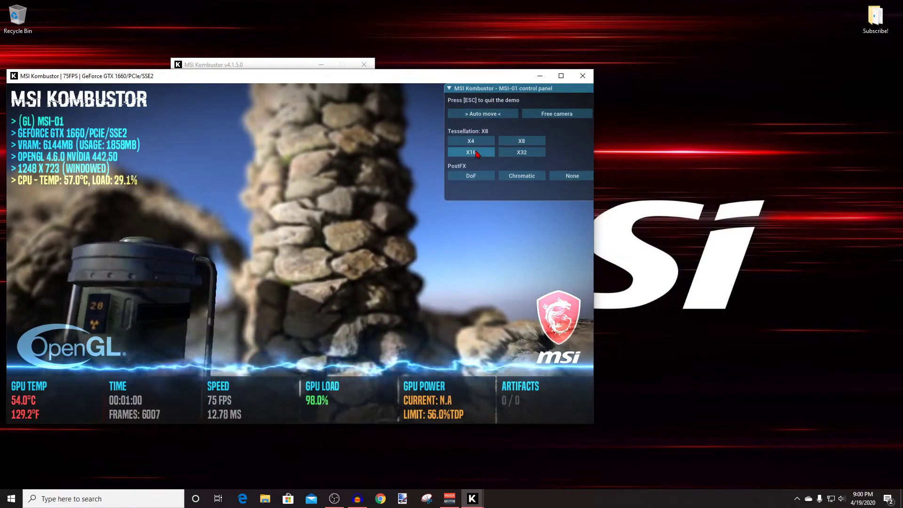
click(476, 155)
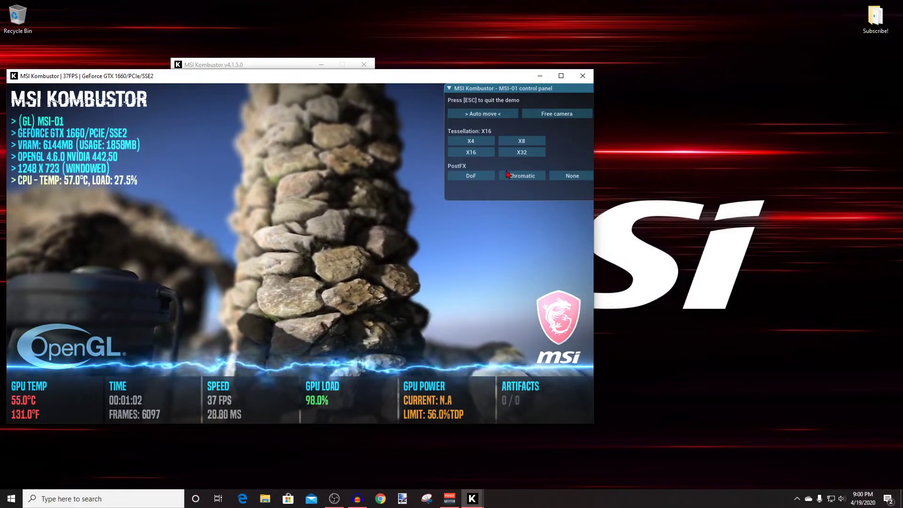
click(522, 152)
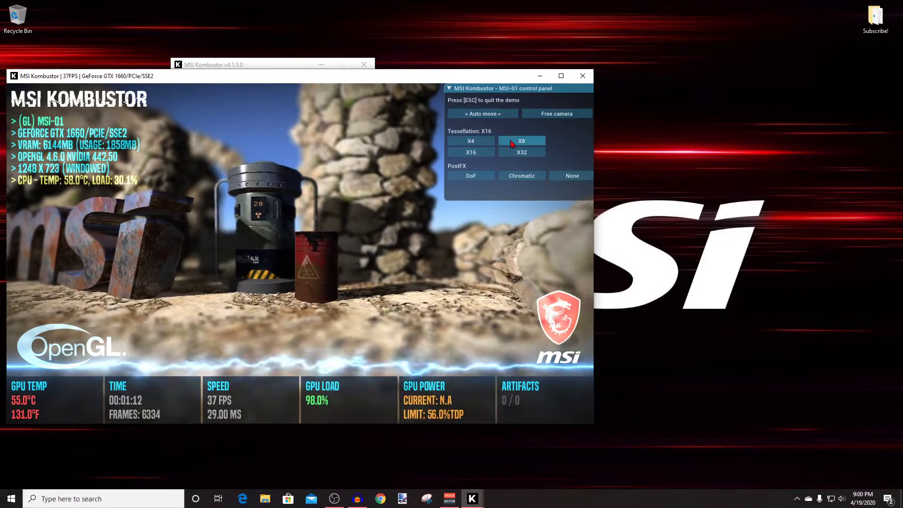
click(520, 142)
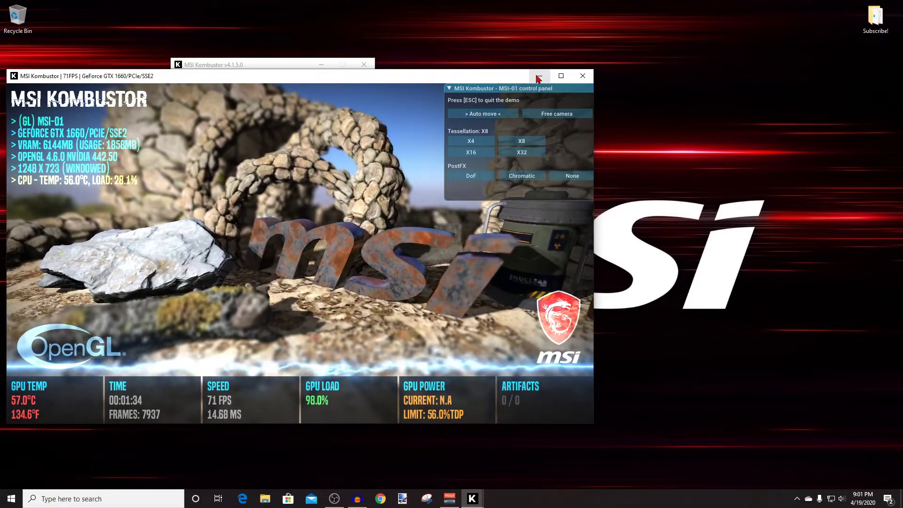
- Restore Afterburner and arrange it beside the running stress test window
drag(493, 81, 518, 204)
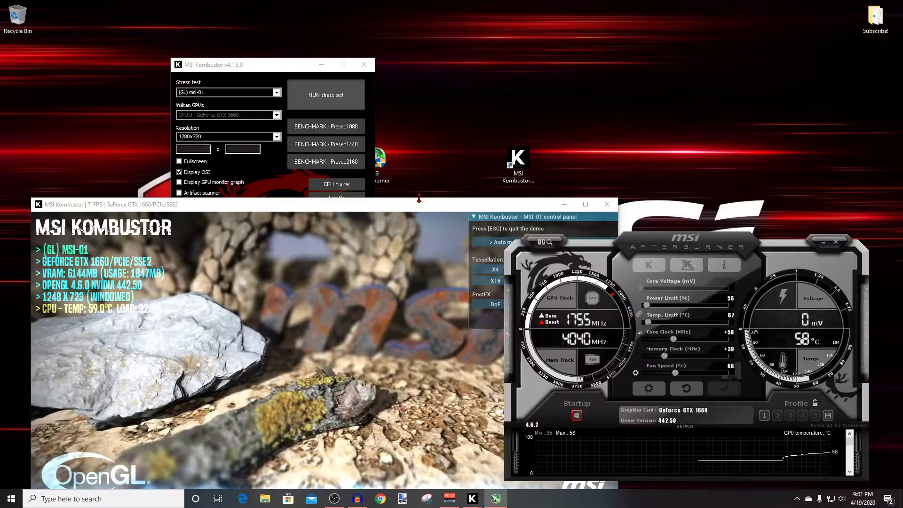
drag(519, 204, 496, 149)
click(714, 234)
drag(714, 234, 699, 196)
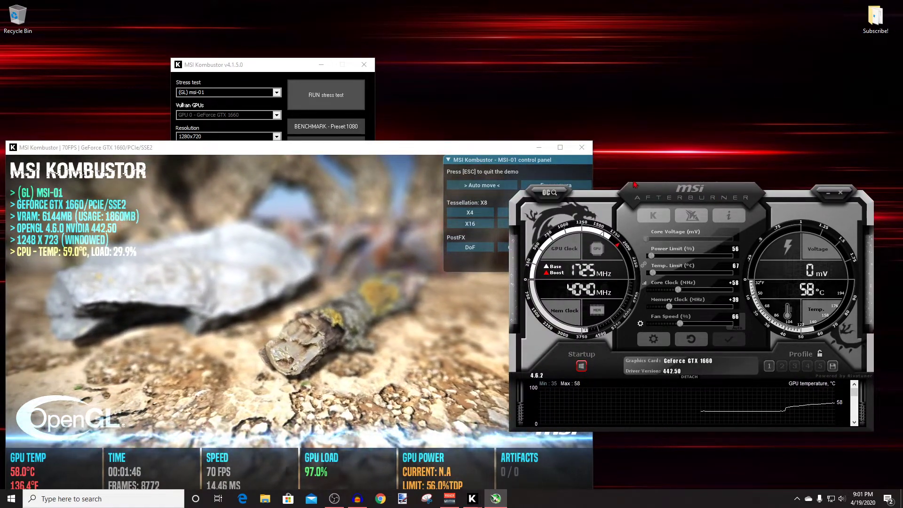
drag(683, 195, 674, 148)
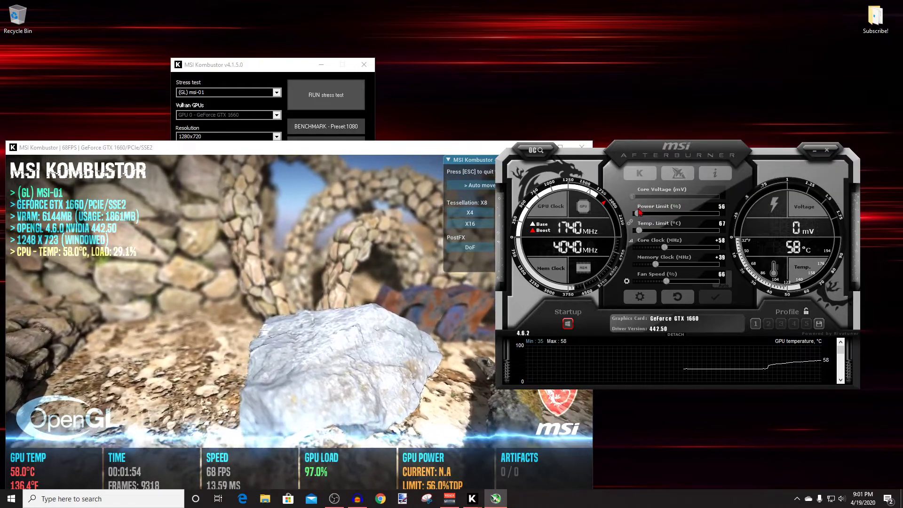
- Raise the power limit to 59% and temperature limit to 68 °C, apply them and save the settings to profile 1
click(637, 214)
drag(638, 216, 644, 217)
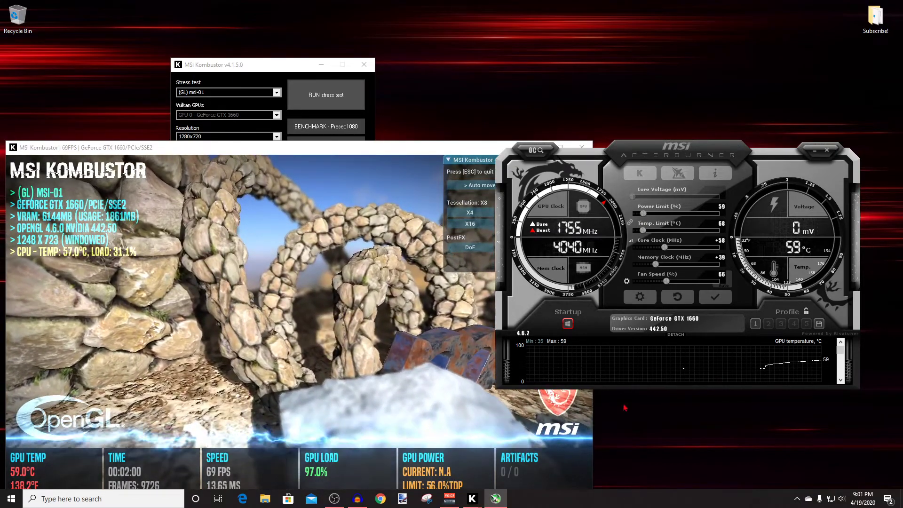
click(716, 298)
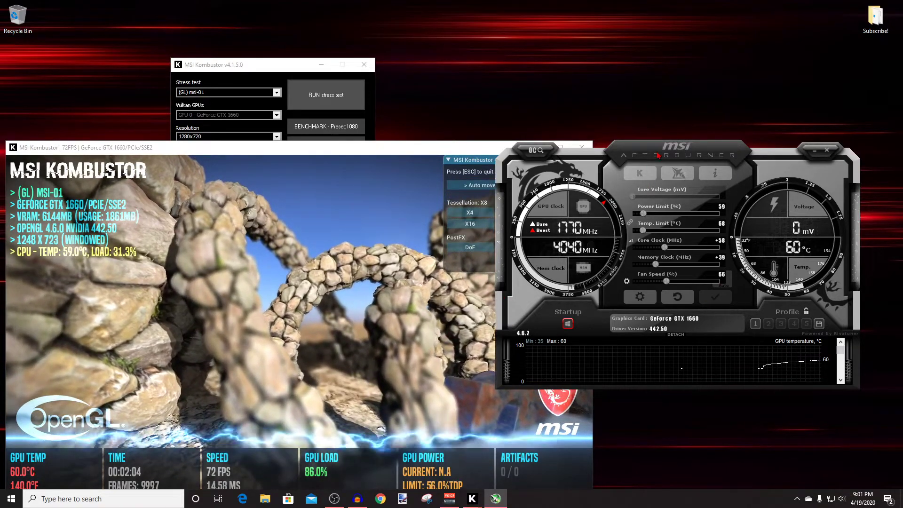
drag(667, 153, 640, 163)
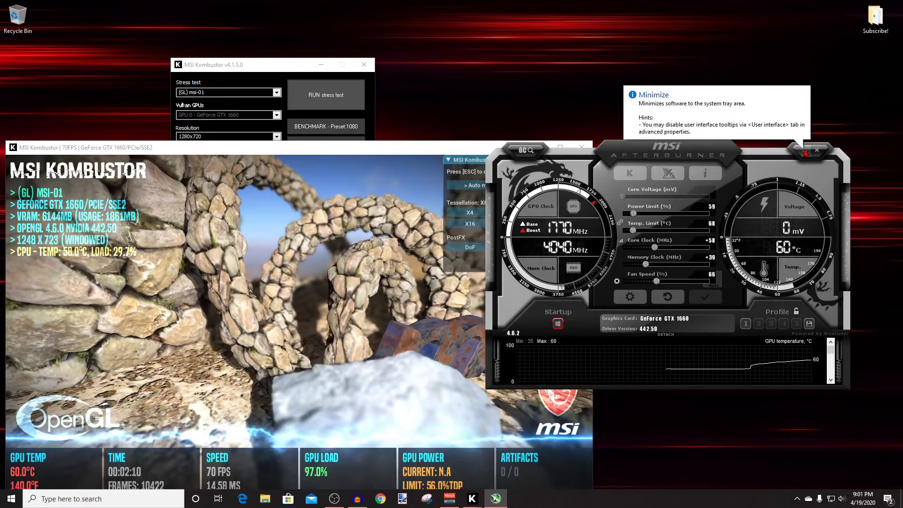
click(809, 324)
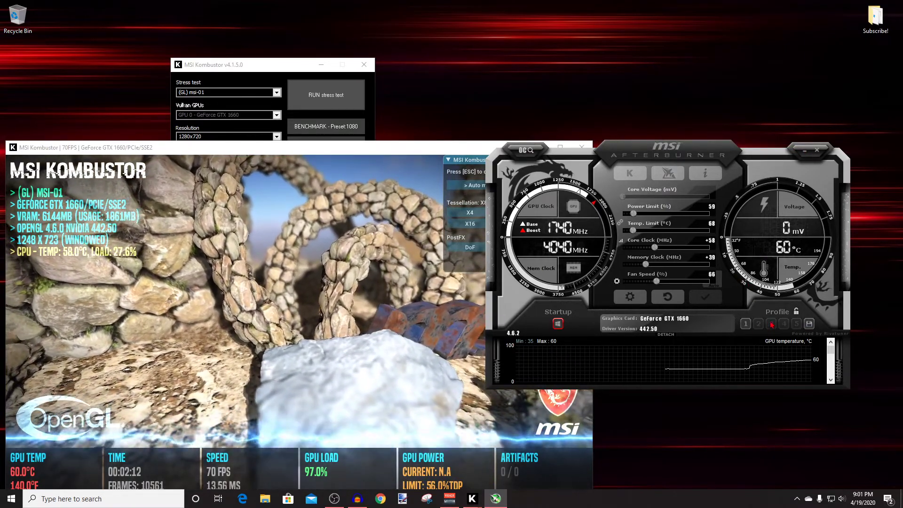
click(746, 324)
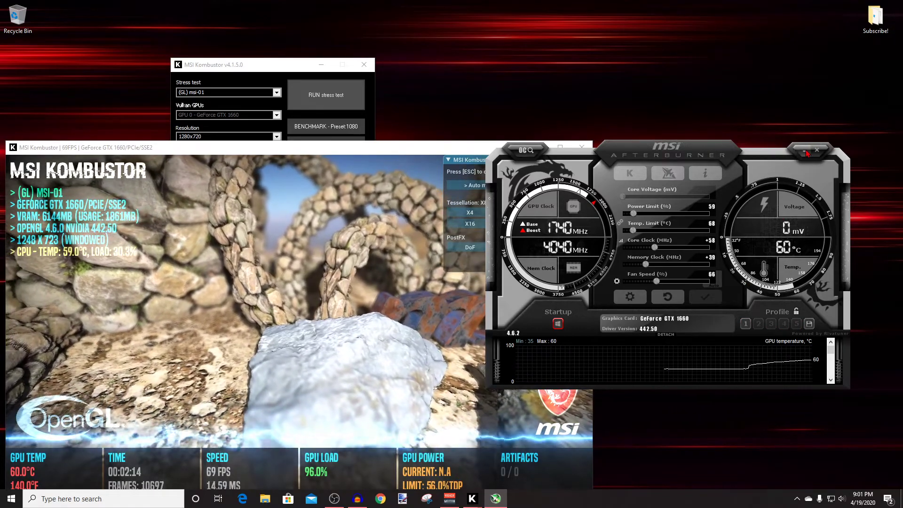
- Minimize Afterburner and close the running Kombustor stress test
click(805, 150)
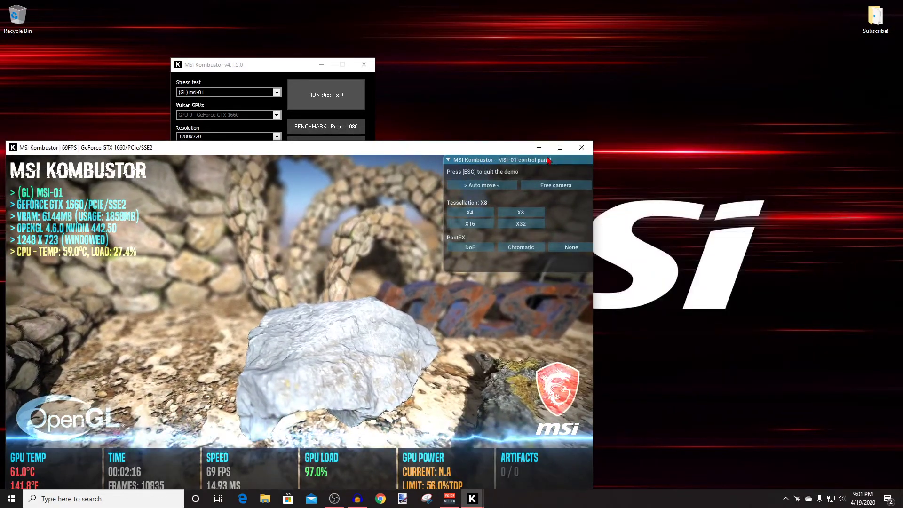
click(582, 147)
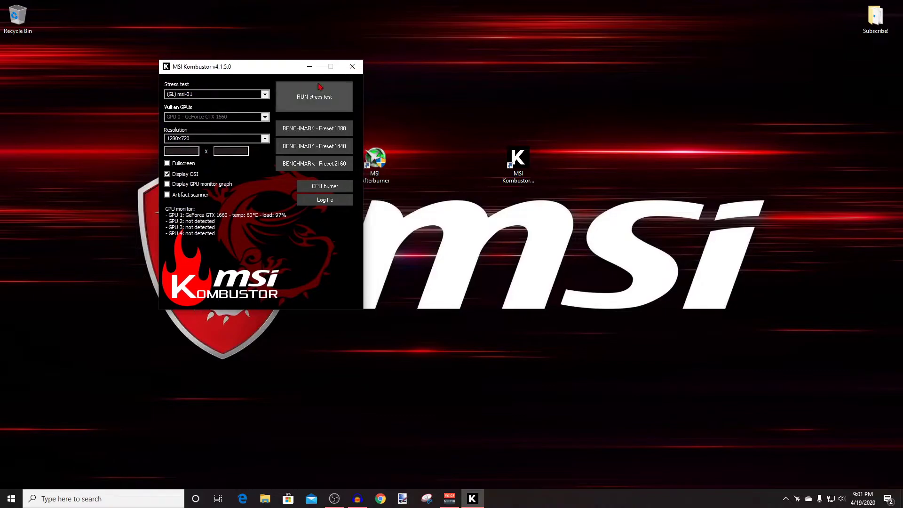
- Close Kombustor and open the Windows temporary files folder by running %temp%
click(364, 64)
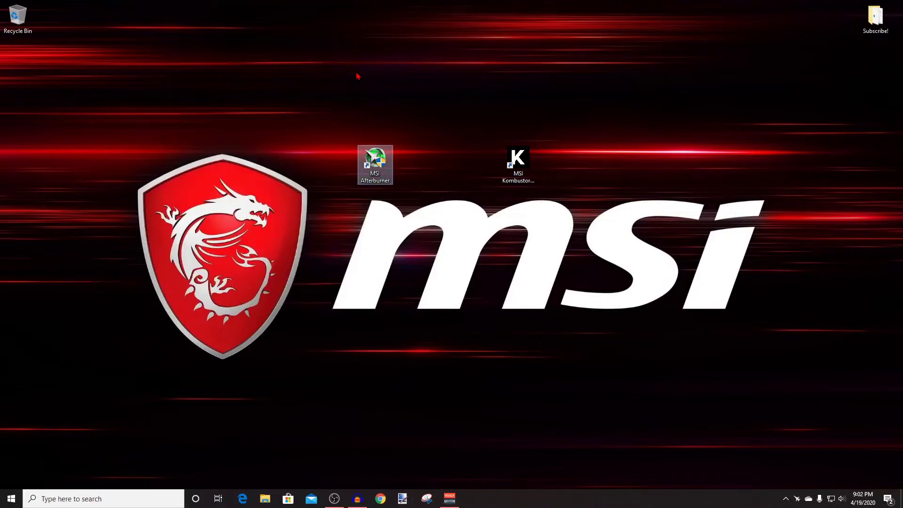
click(299, 91)
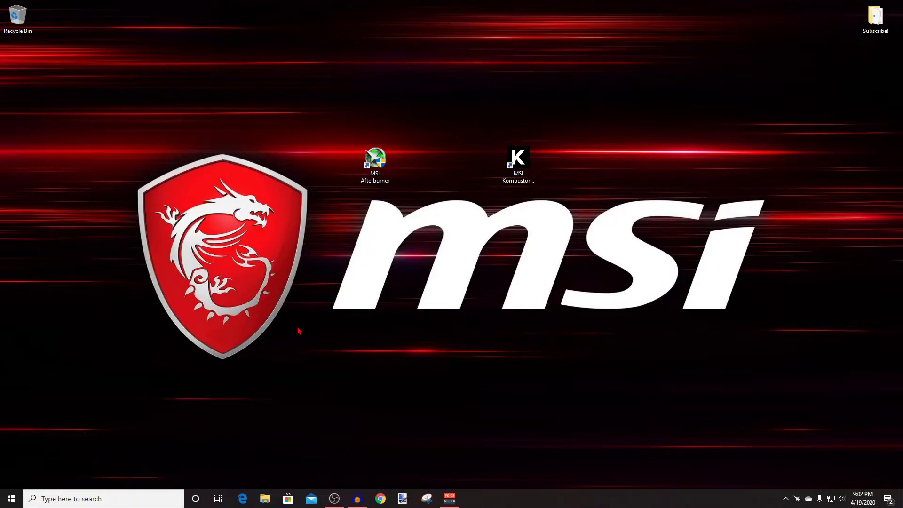
key(super+r)
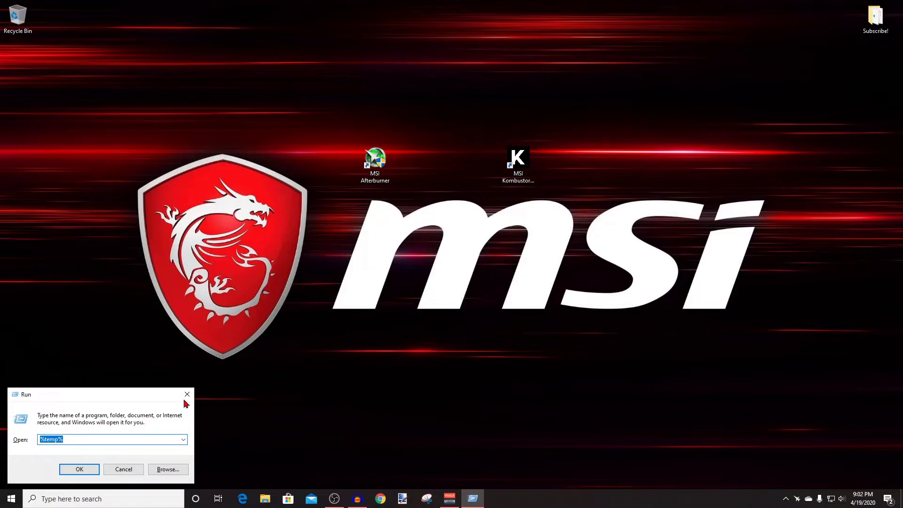
click(109, 437)
click(72, 469)
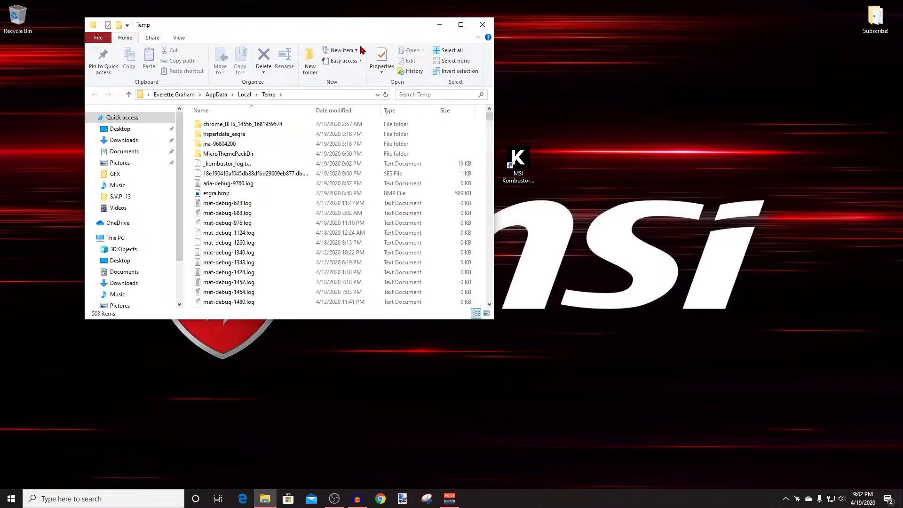
scroll(273, 169, down, 8)
scroll(271, 173, up, 8)
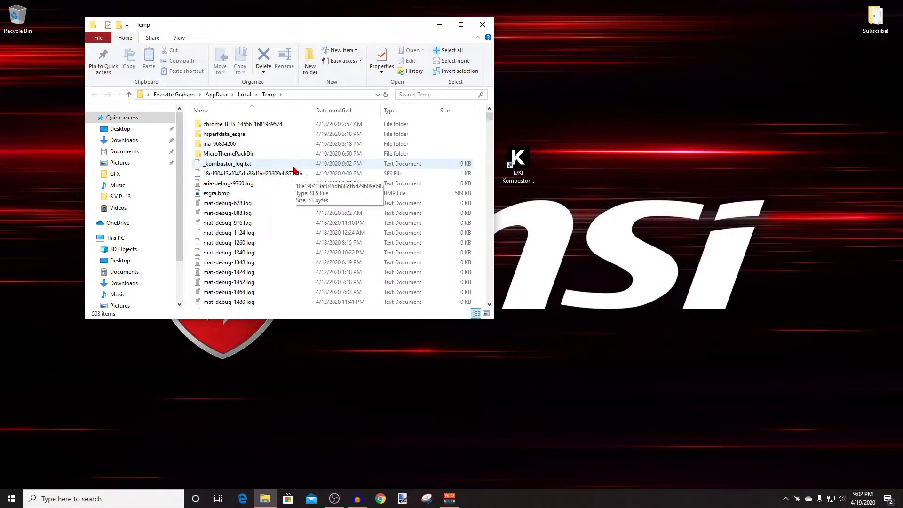
- Delete all files and folders in the Temp folder, skipping the file in use, and close the folder window
click(293, 165)
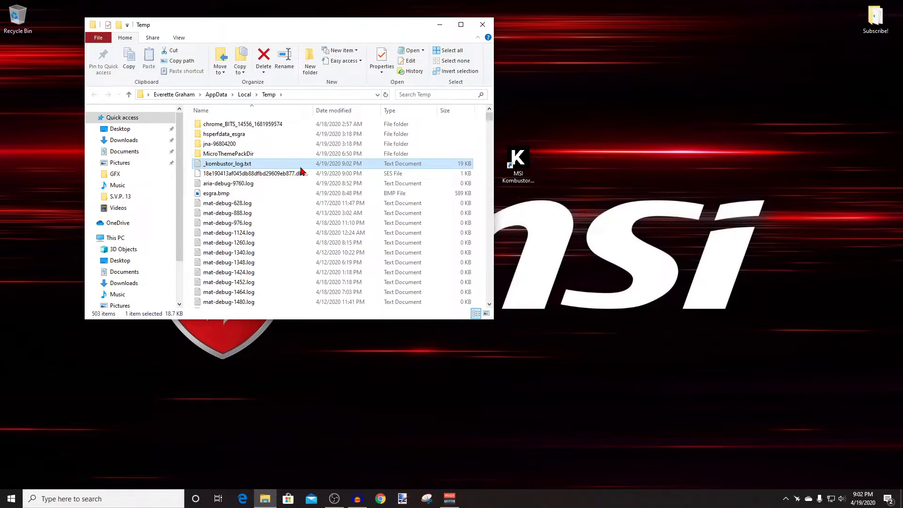
key(ctrl+a)
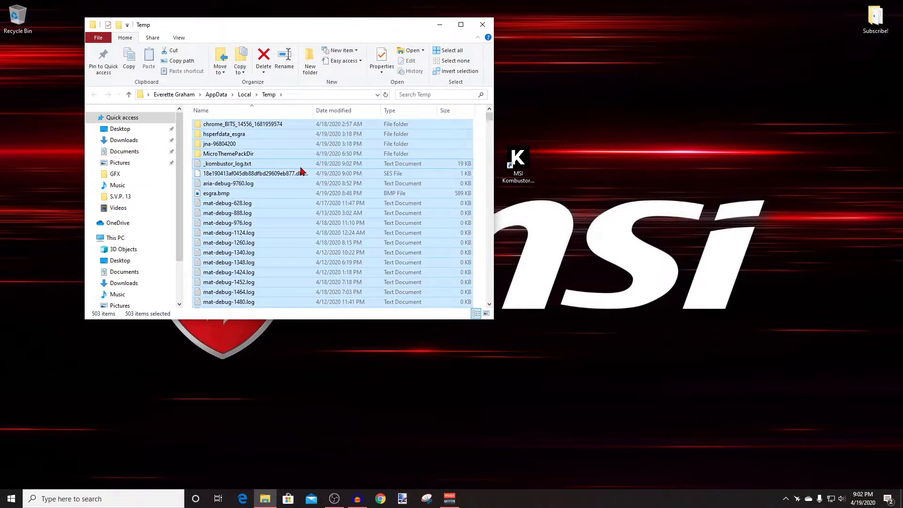
right_click(303, 173)
click(330, 313)
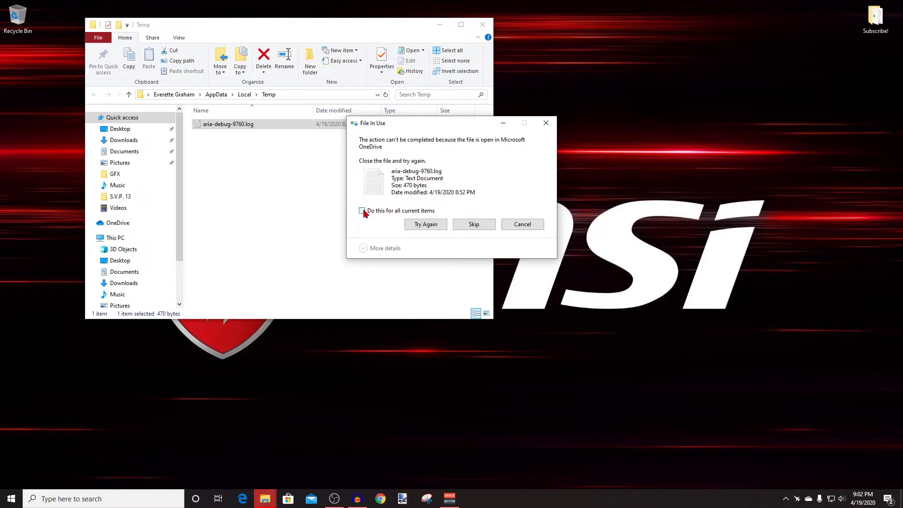
click(467, 225)
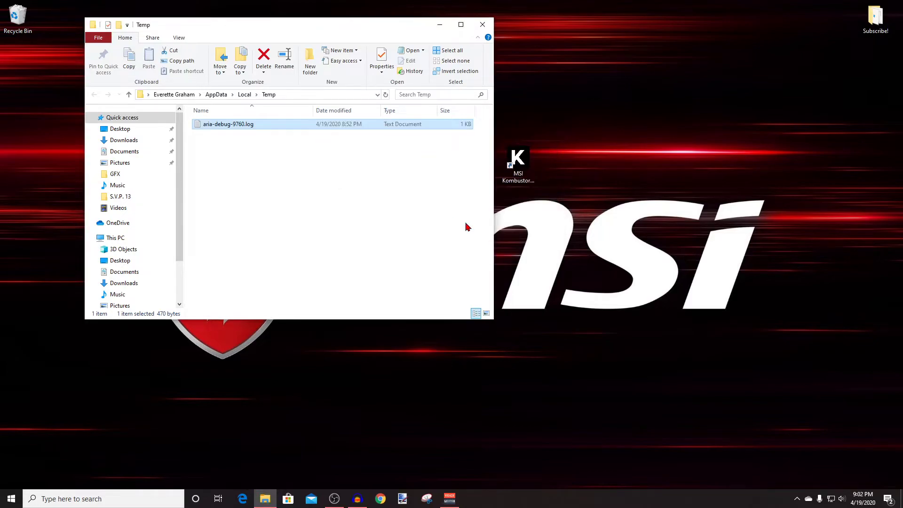
click(393, 190)
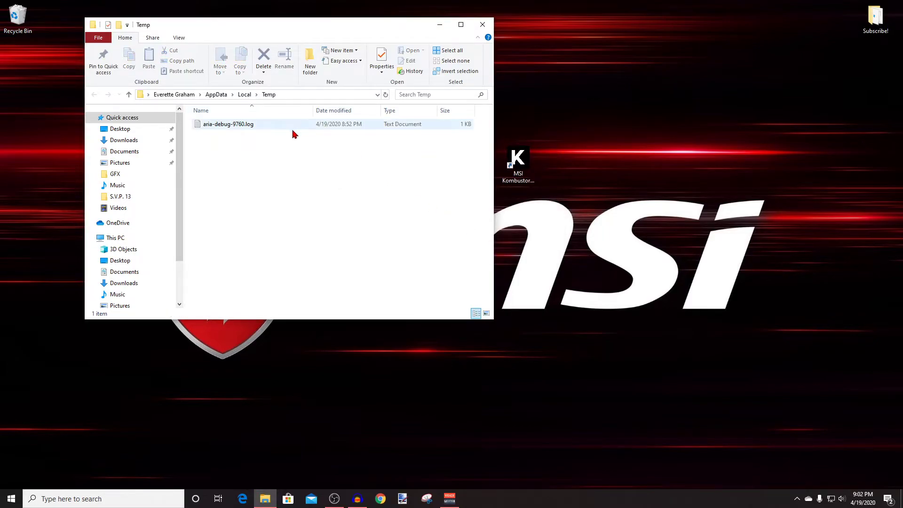
drag(266, 145, 308, 161)
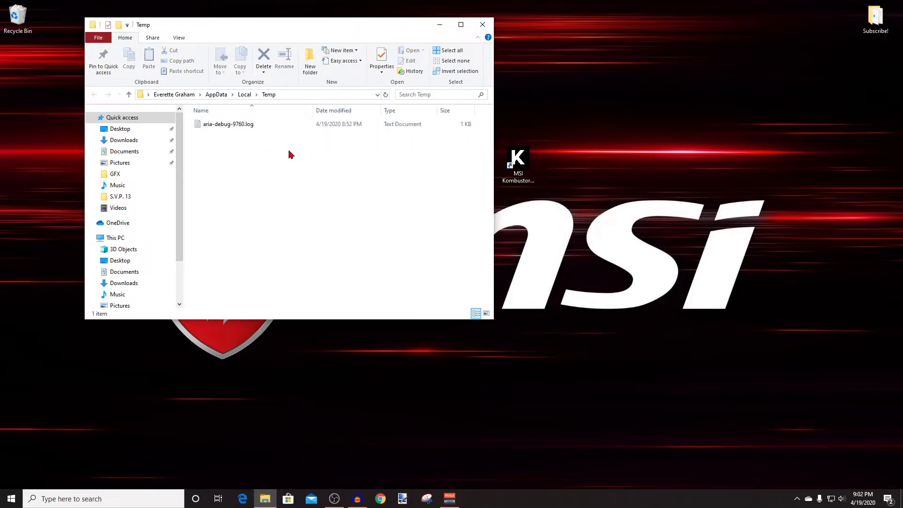
click(483, 25)
- Open the Recycle Bin, permanently delete all of its items and close its window
double_click(17, 16)
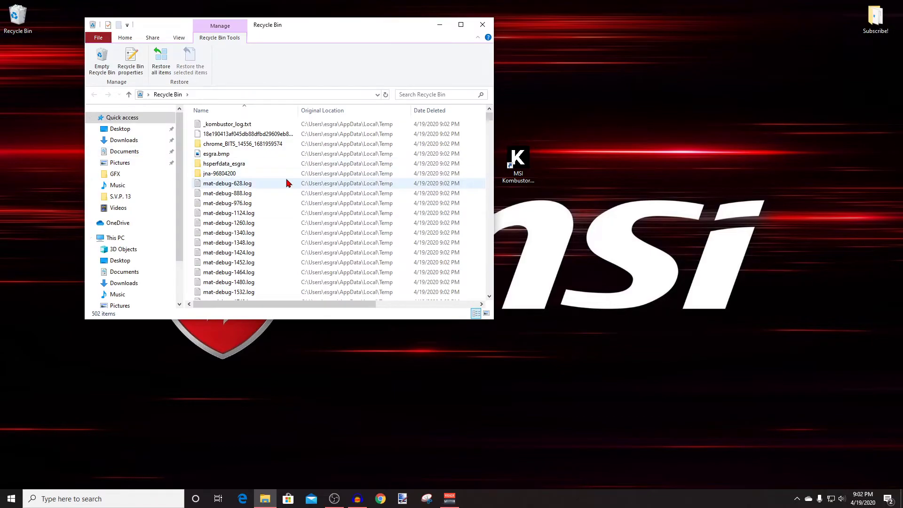
click(289, 183)
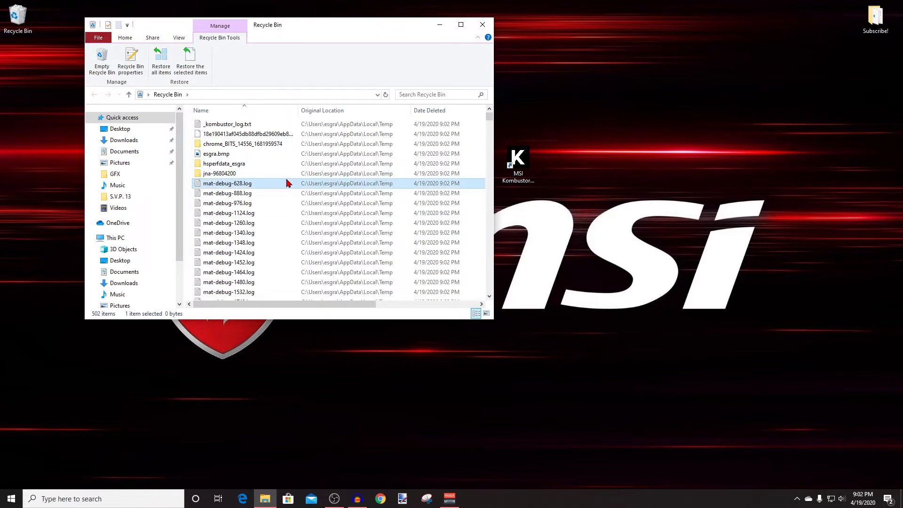
key(ctrl+a)
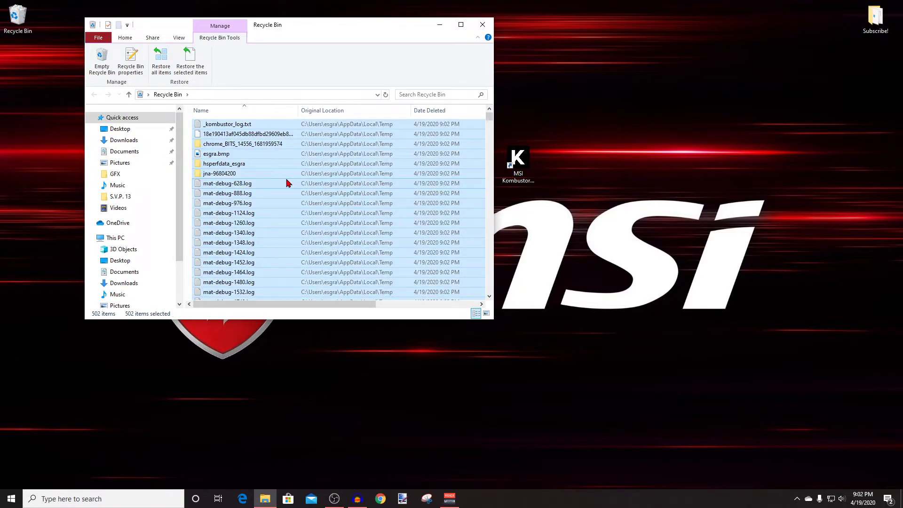
right_click(289, 183)
click(308, 215)
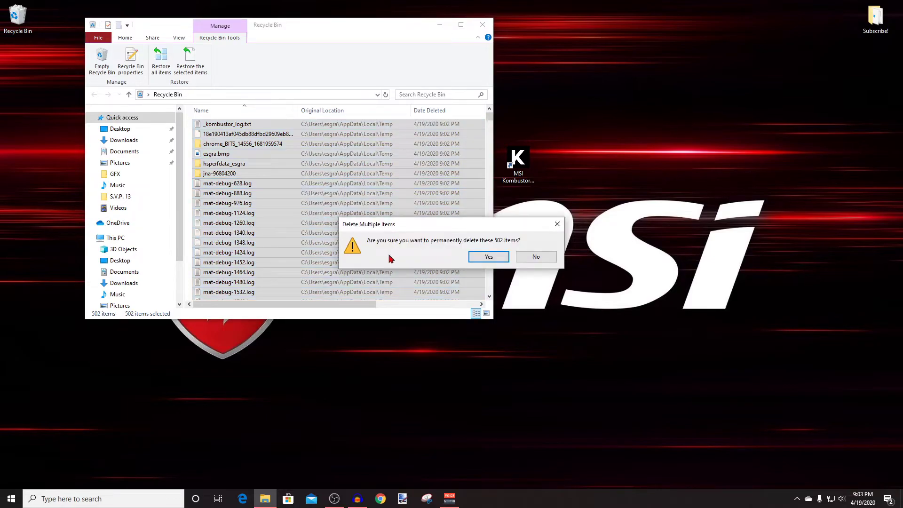
click(493, 259)
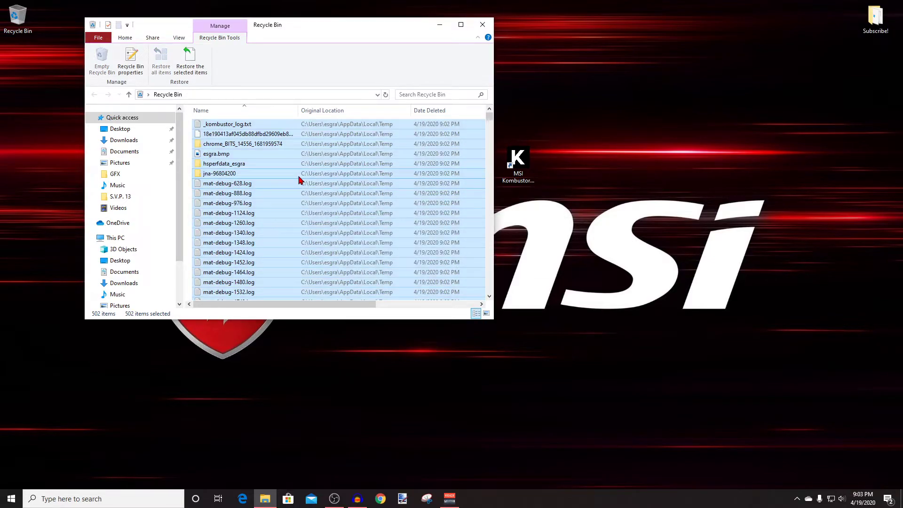
scroll(289, 252, down, 10)
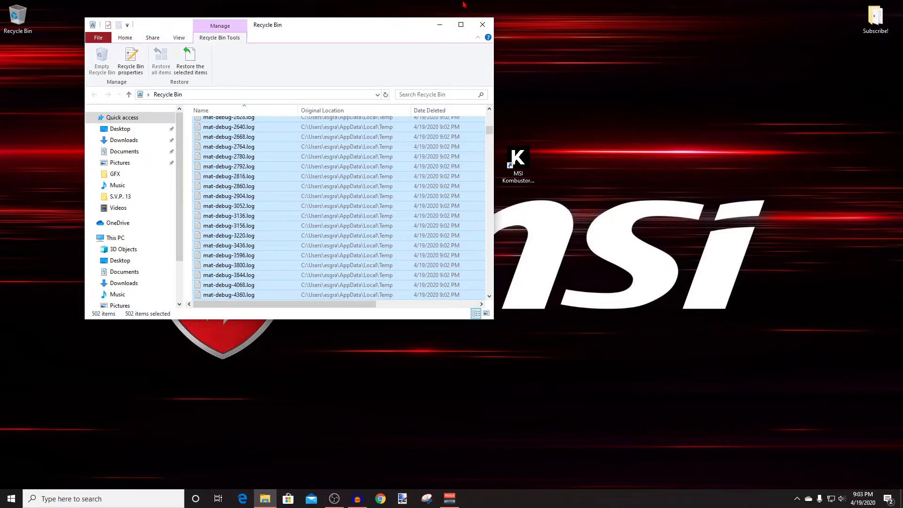
click(488, 23)
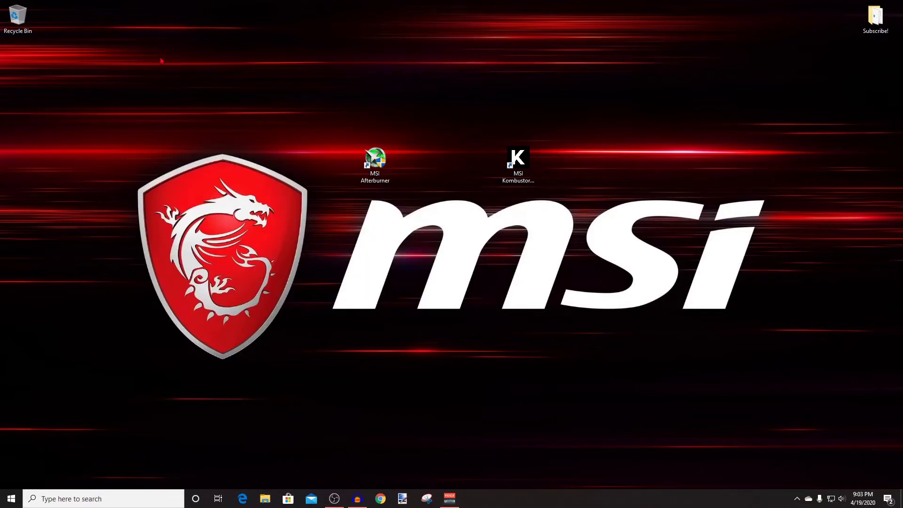
- Reopen the Recycle Bin to check its contents and close it again
double_click(18, 16)
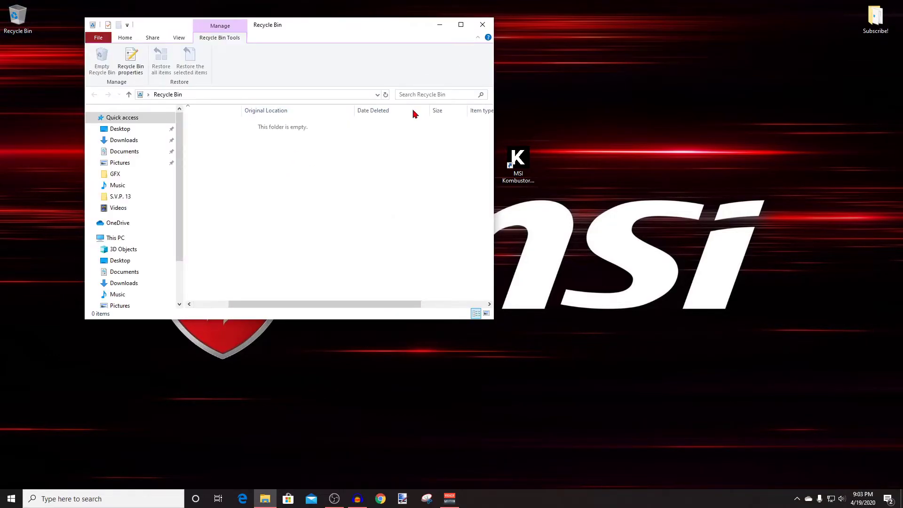
click(483, 24)
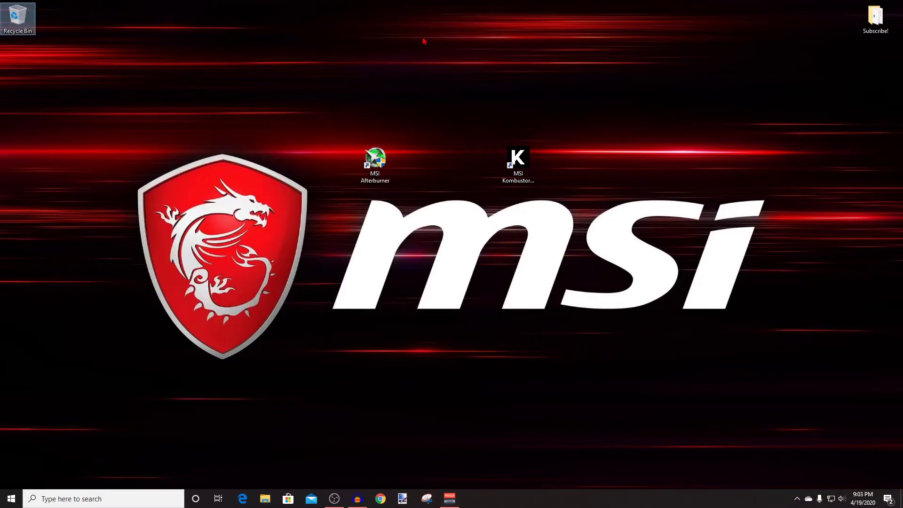
click(424, 41)
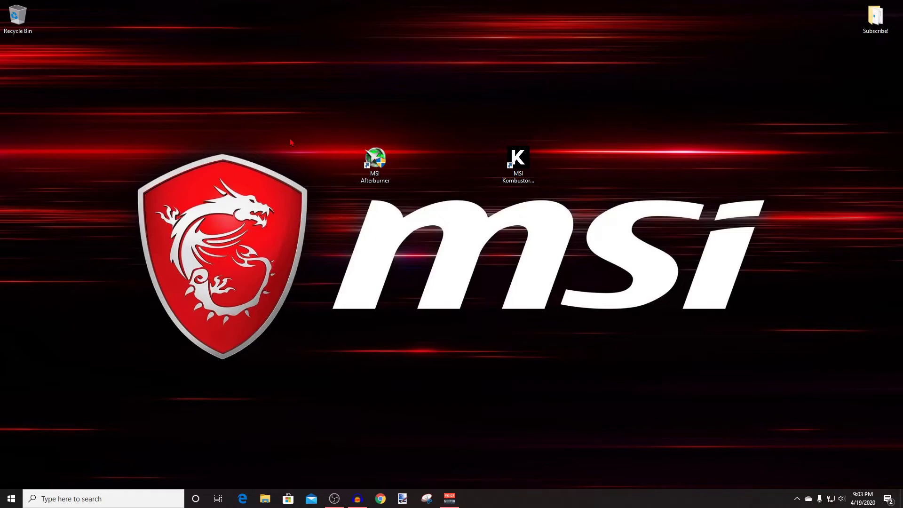
- Search Windows for "power", open Power Options and move its window higher on the desktop
click(118, 496)
text(power)
click(111, 280)
drag(461, 200, 403, 124)
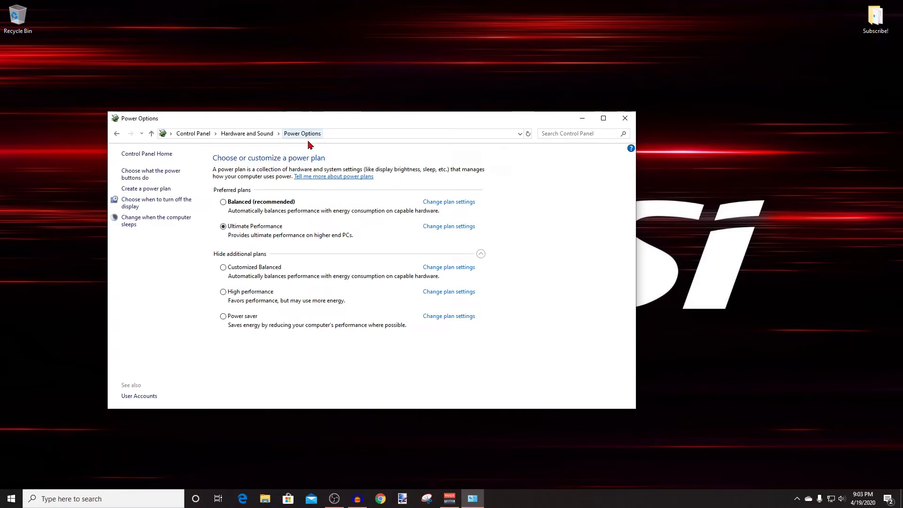
drag(459, 123, 454, 100)
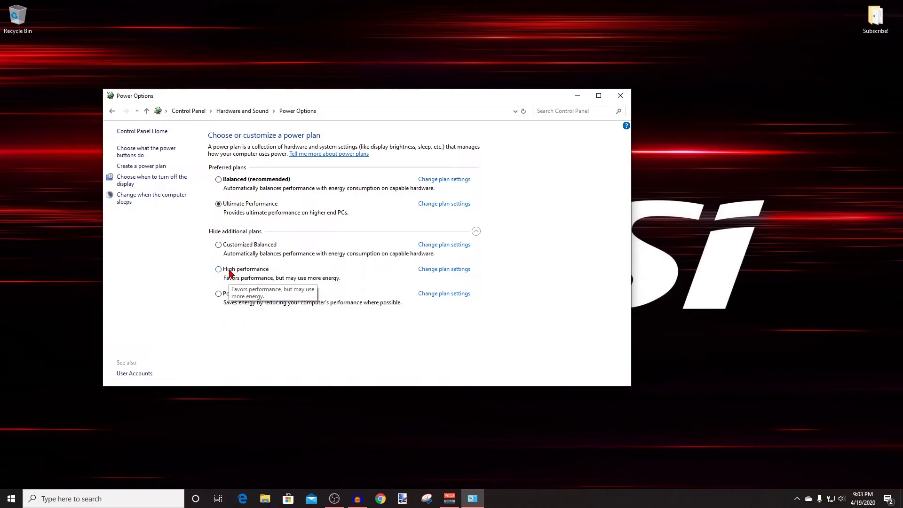
- Examine the preferred and additional power plans, including Ultimate Performance and High performance, and close Power Options
click(476, 232)
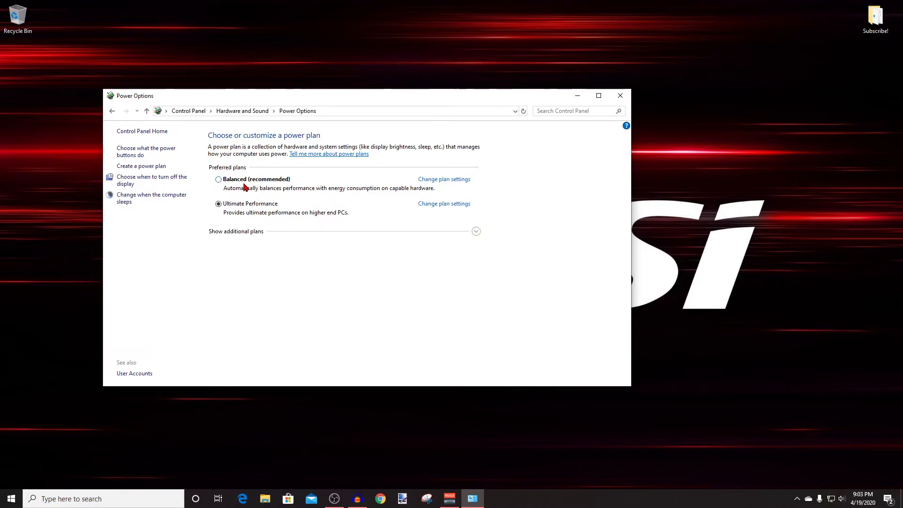
click(475, 232)
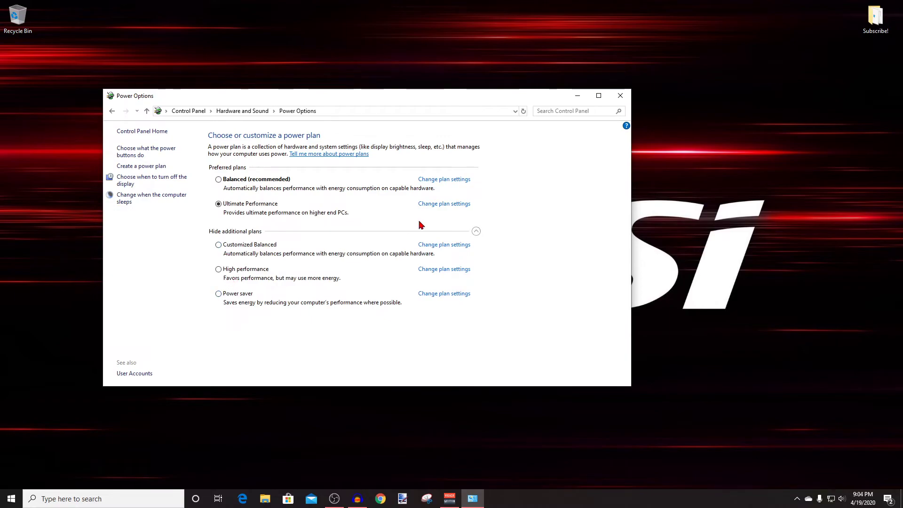
click(475, 232)
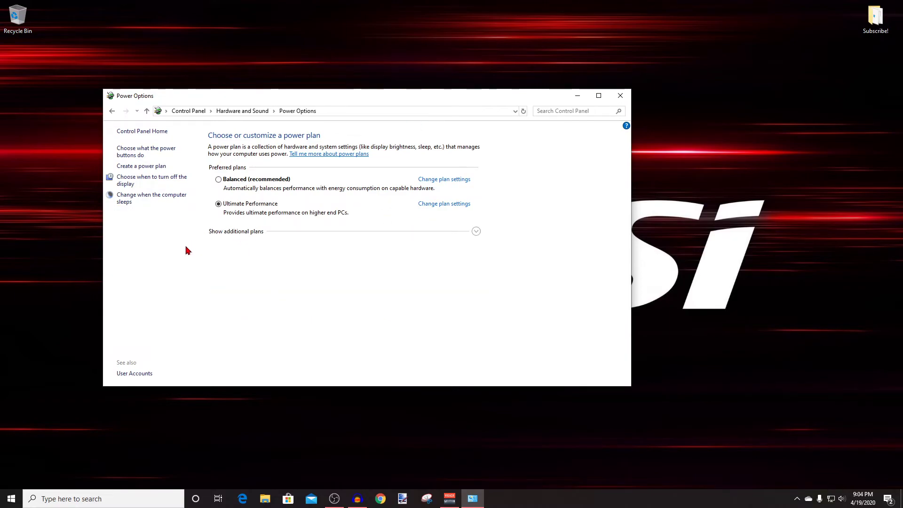
click(477, 232)
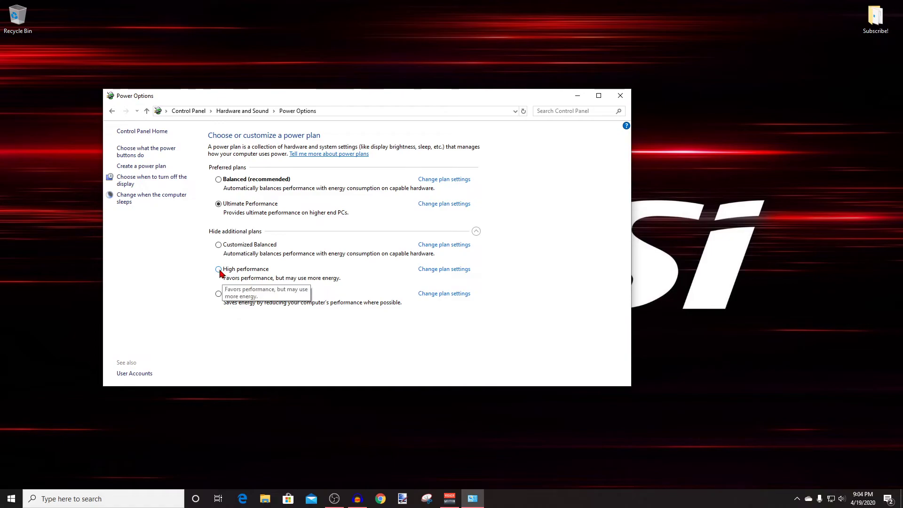
click(219, 270)
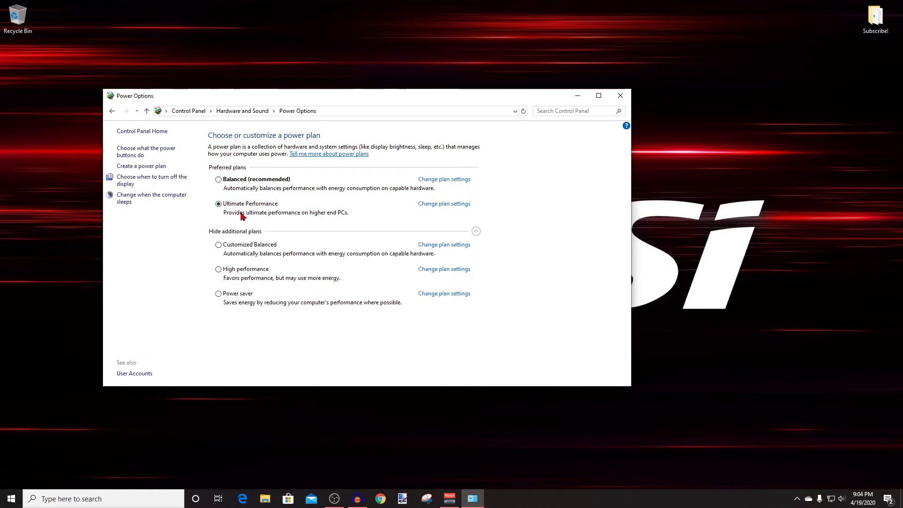
drag(497, 97, 481, 90)
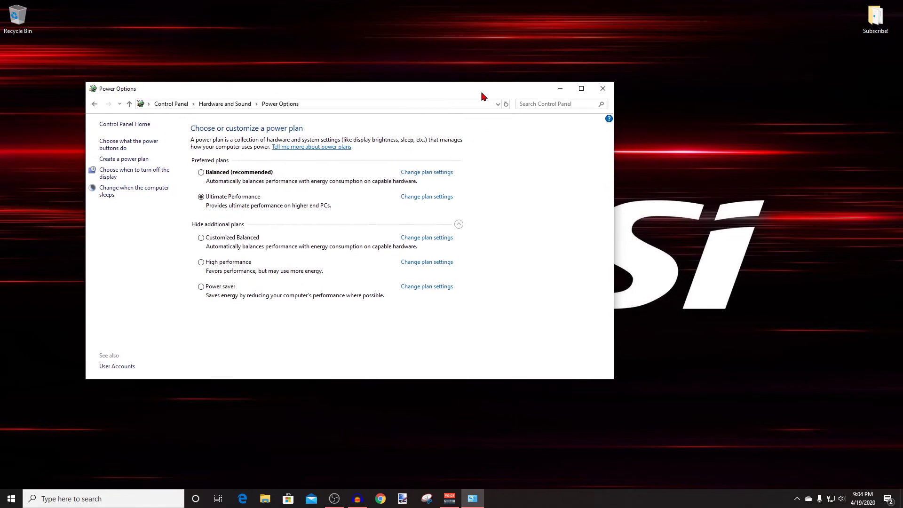
click(602, 89)
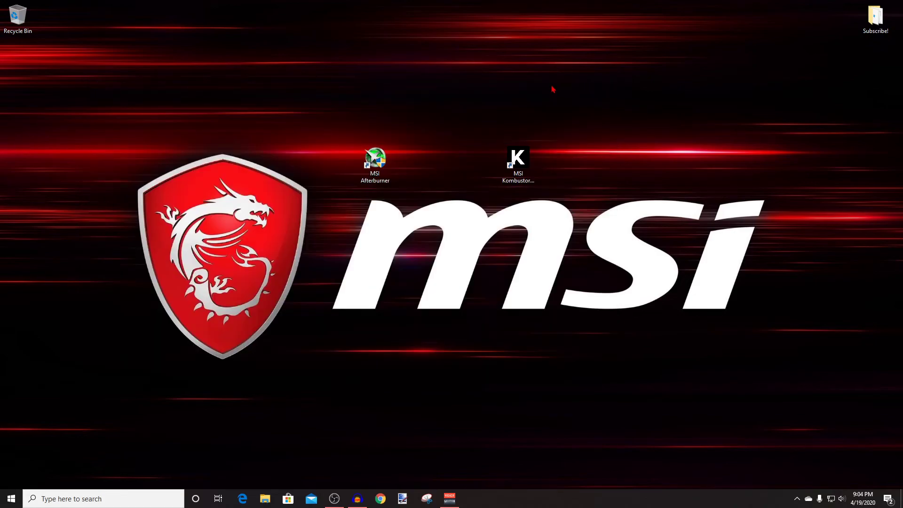